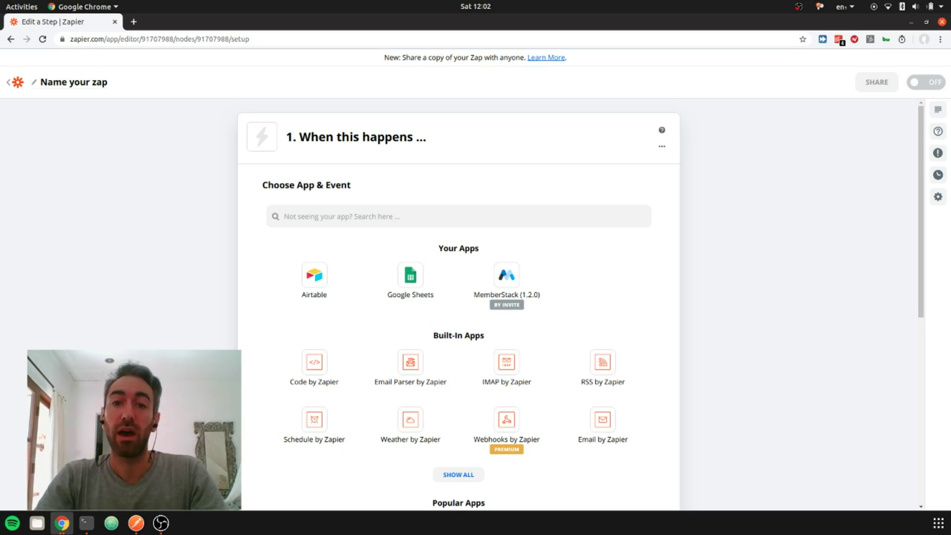
Search for 'webhook' and choose Webhooks by Zapier as the trigger app.
click(244, 39)
triple_click(245, 39)
click(273, 39)
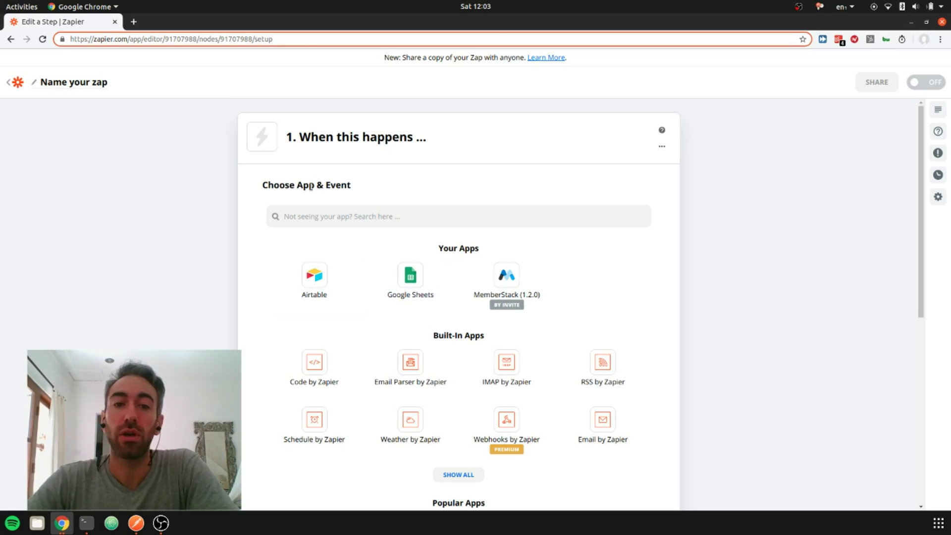
scroll(411, 168, down, 1)
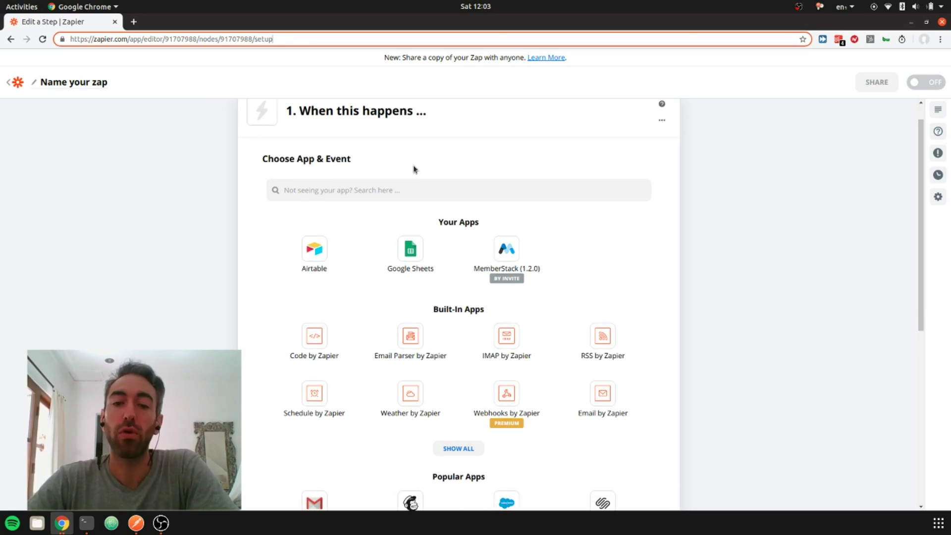
click(385, 192)
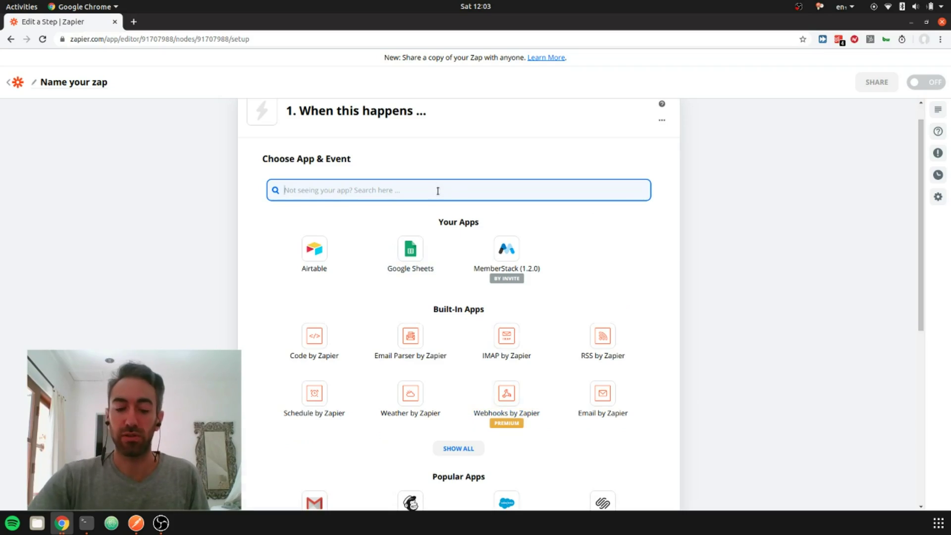
text(webhook)
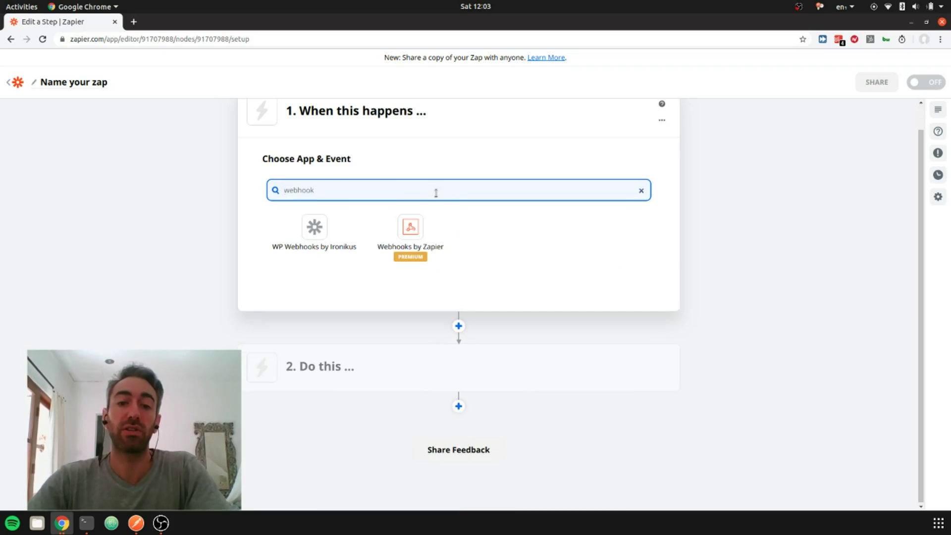
click(411, 243)
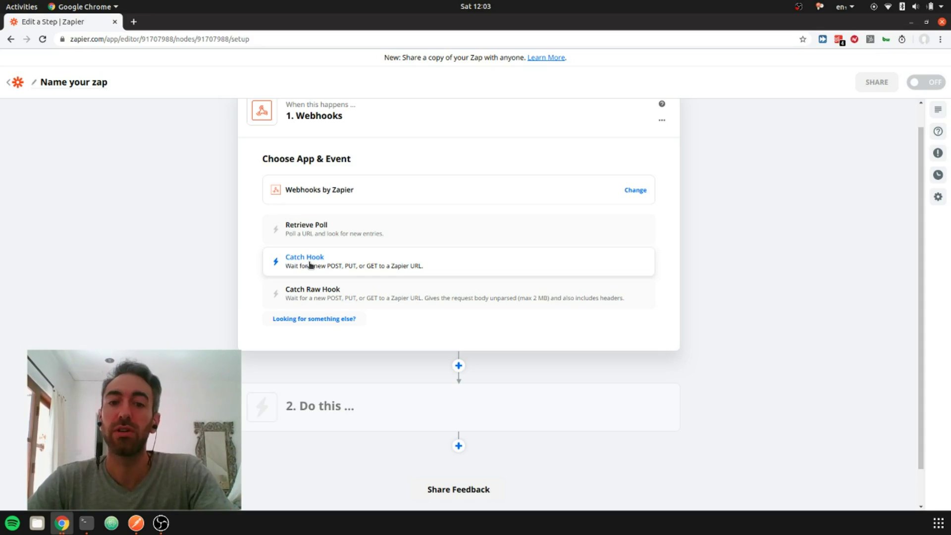
Choose Catch Hook as the trigger event and continue to the request settings.
click(309, 265)
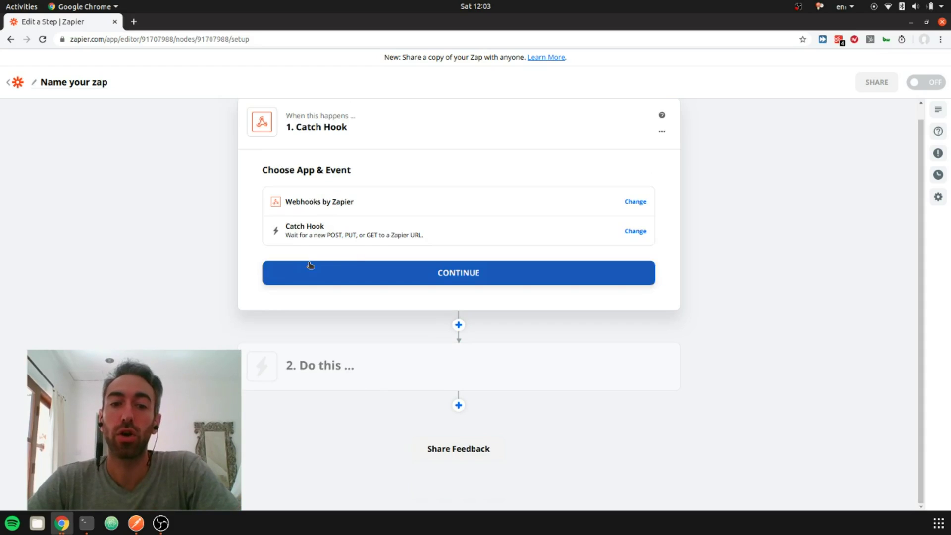
click(372, 276)
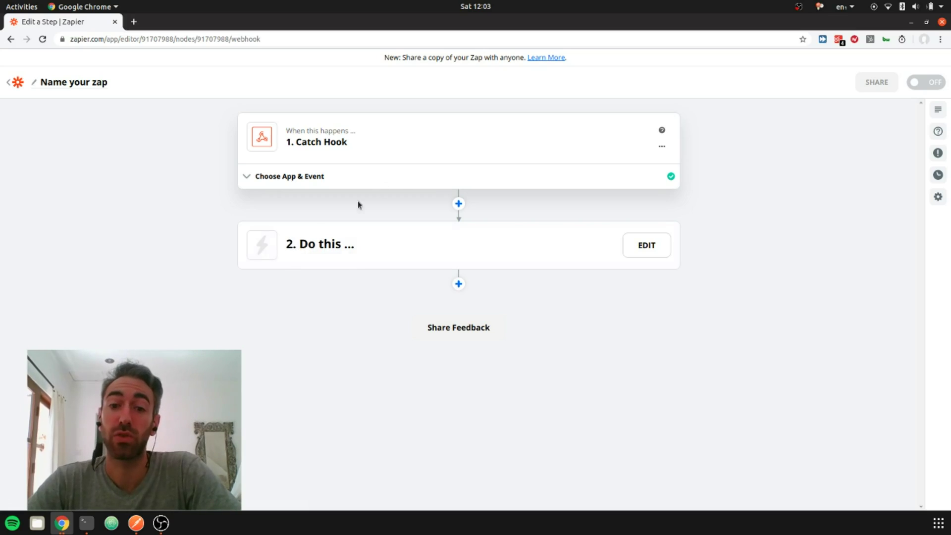
click(380, 177)
click(439, 284)
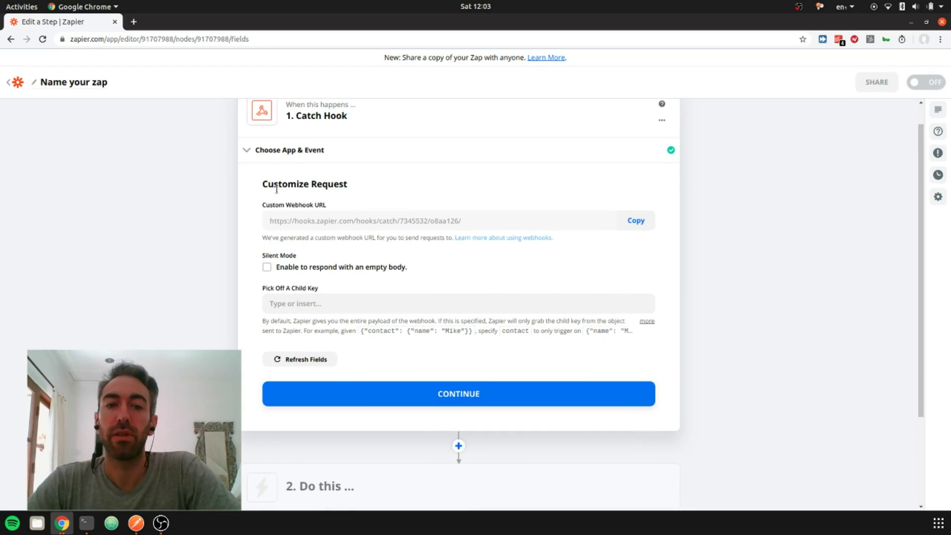
Turn on Silent Mode under Customize Request and copy the Custom Webhook URL.
drag(262, 184, 367, 184)
click(381, 183)
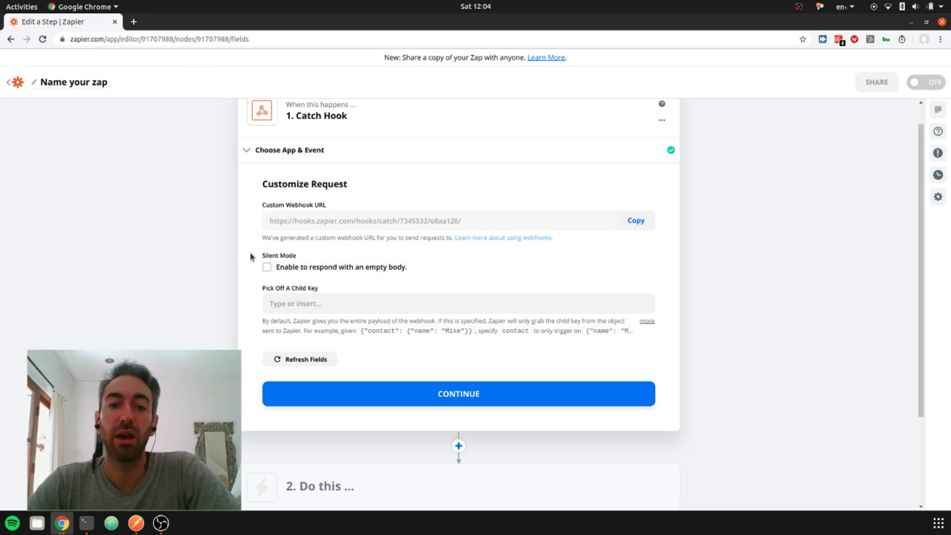
click(267, 268)
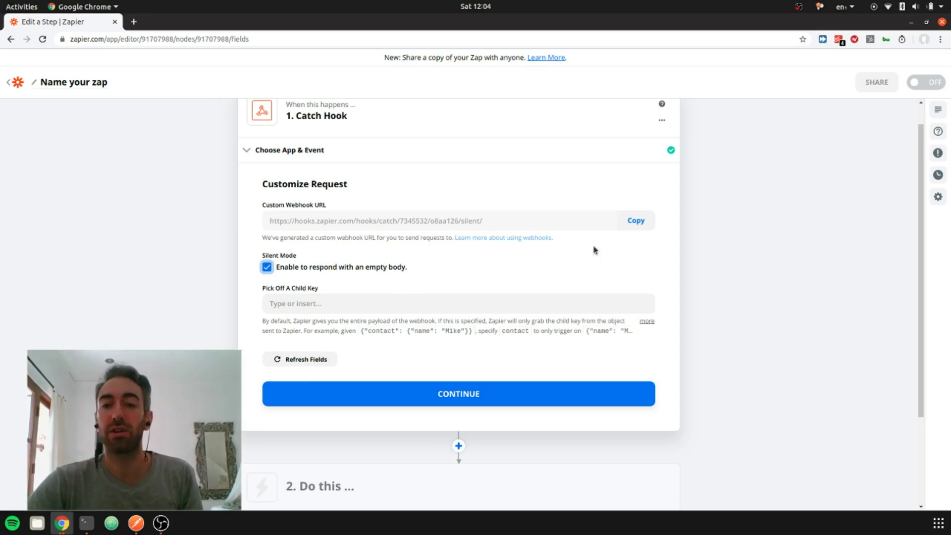
click(635, 224)
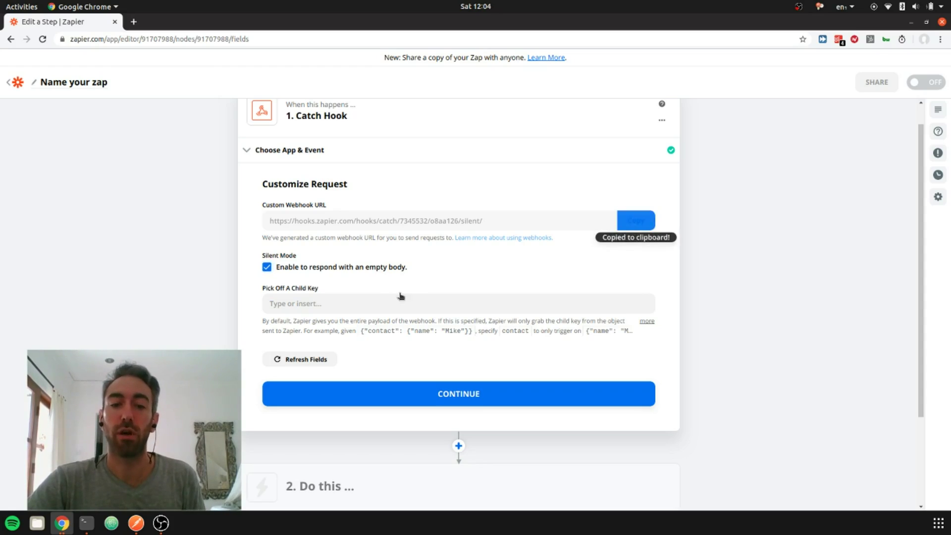
Paste the copied webhook URL into Postman's request URL field.
click(135, 524)
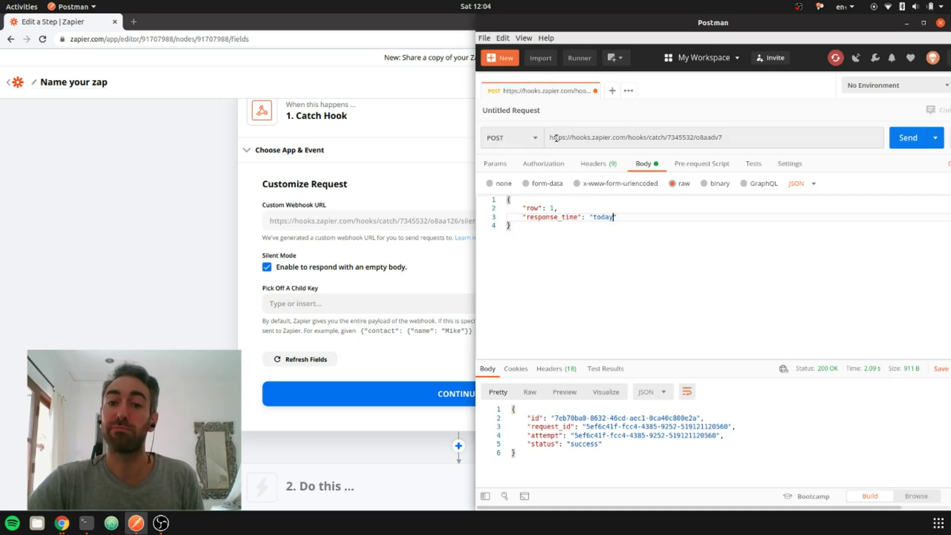
triple_click(644, 137)
key(ctrl+v)
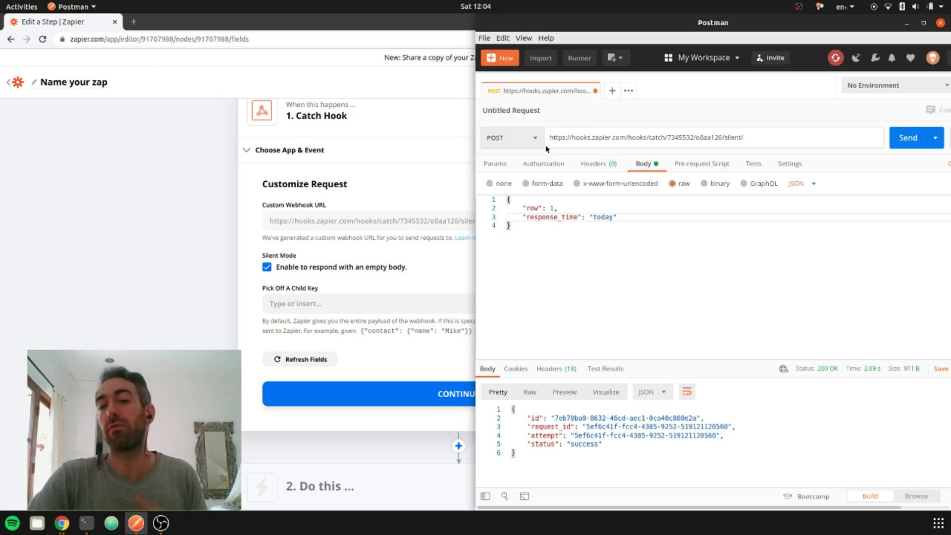
triple_click(656, 138)
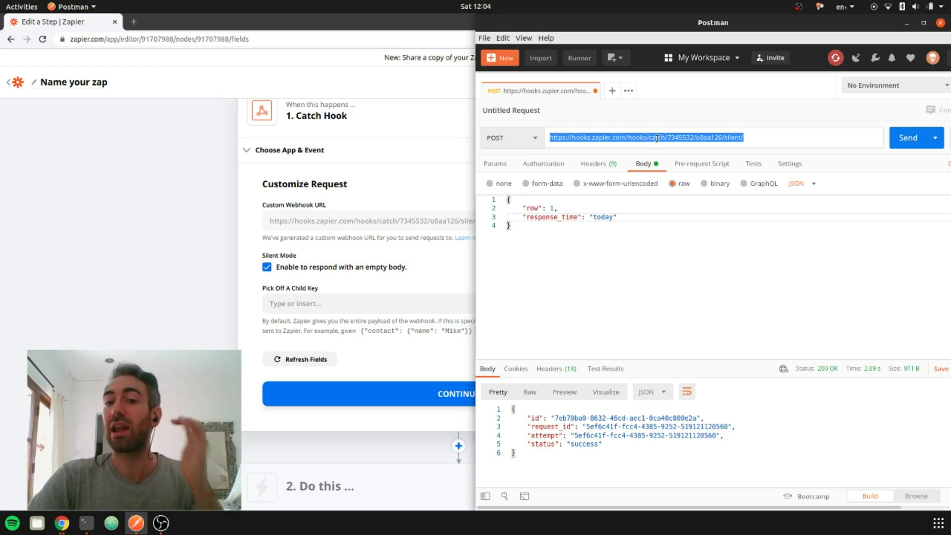
Review the row and response_time lines in Postman's JSON request body.
click(588, 217)
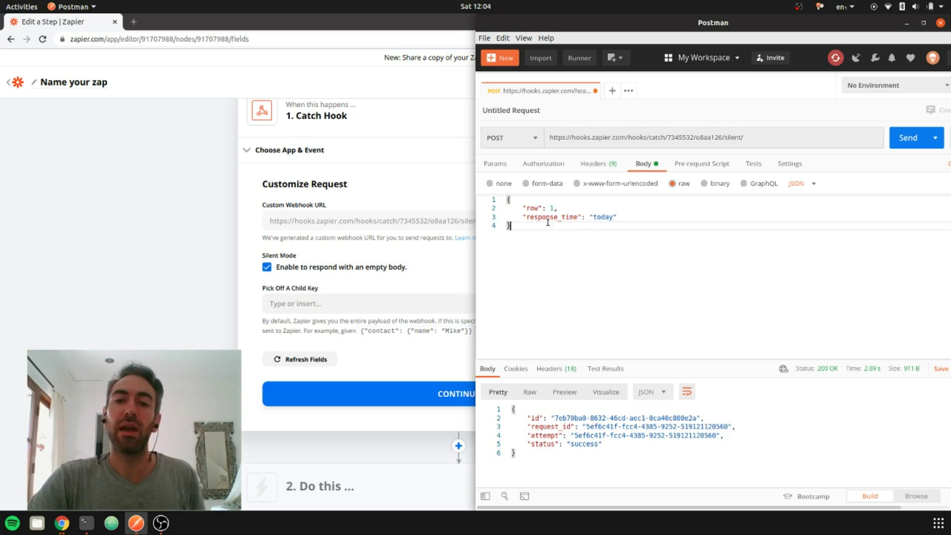
click(554, 279)
drag(522, 208, 566, 214)
click(566, 215)
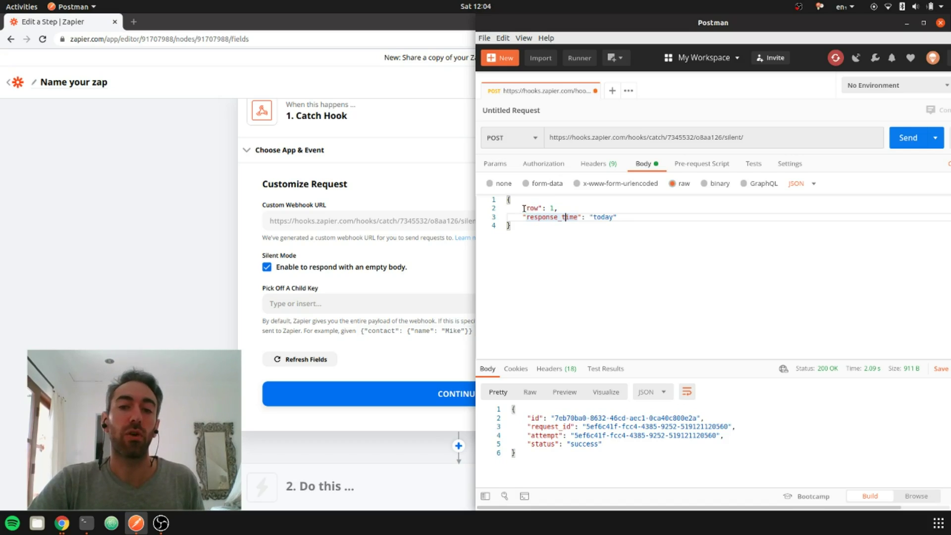
click(561, 208)
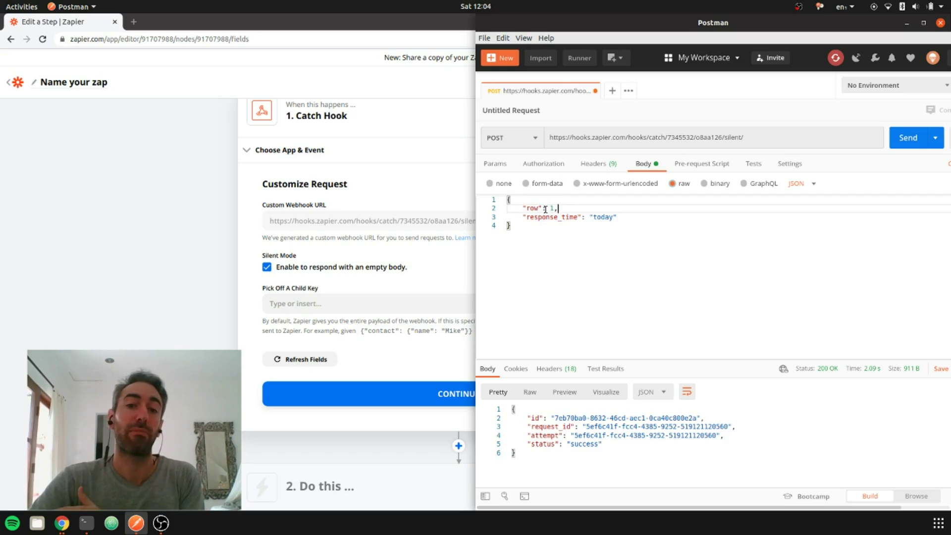
drag(515, 217, 618, 216)
click(628, 237)
key(ctrl+a)
click(547, 276)
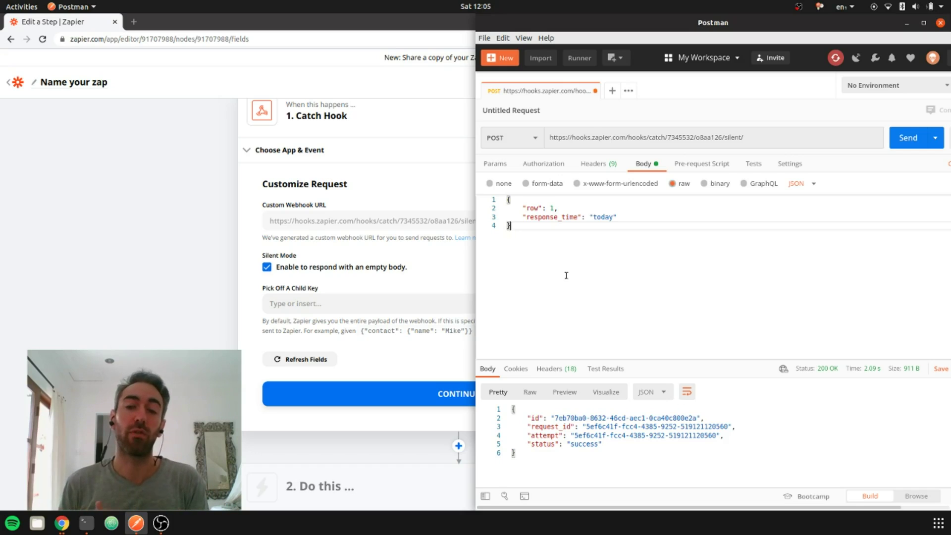
Set the body's row value to 2 and send the POST request.
double_click(552, 208)
text(2)
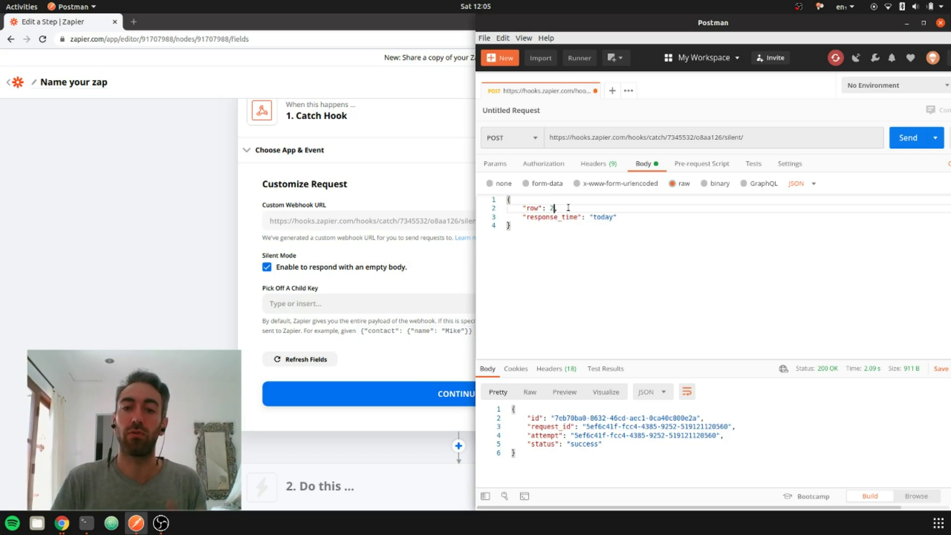
key(Down)
key(Down)
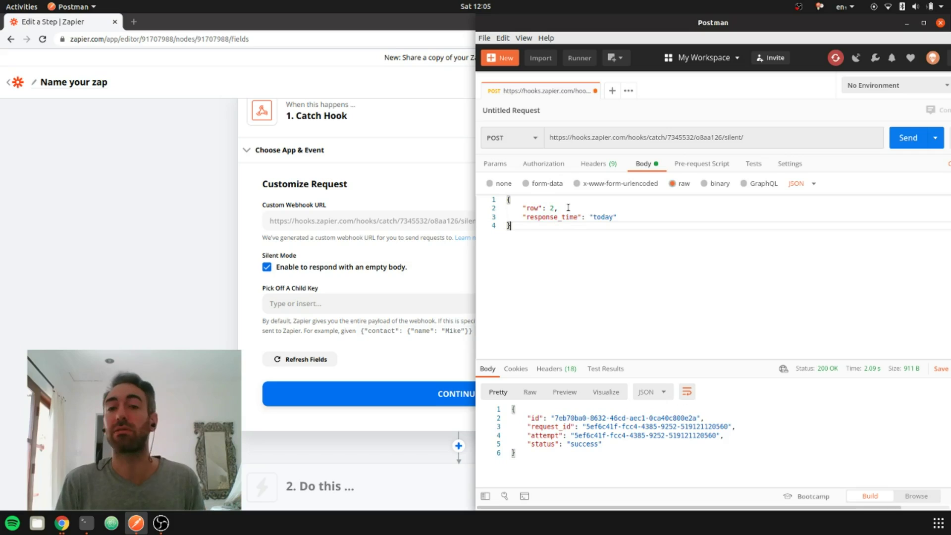
key(ctrl+Return)
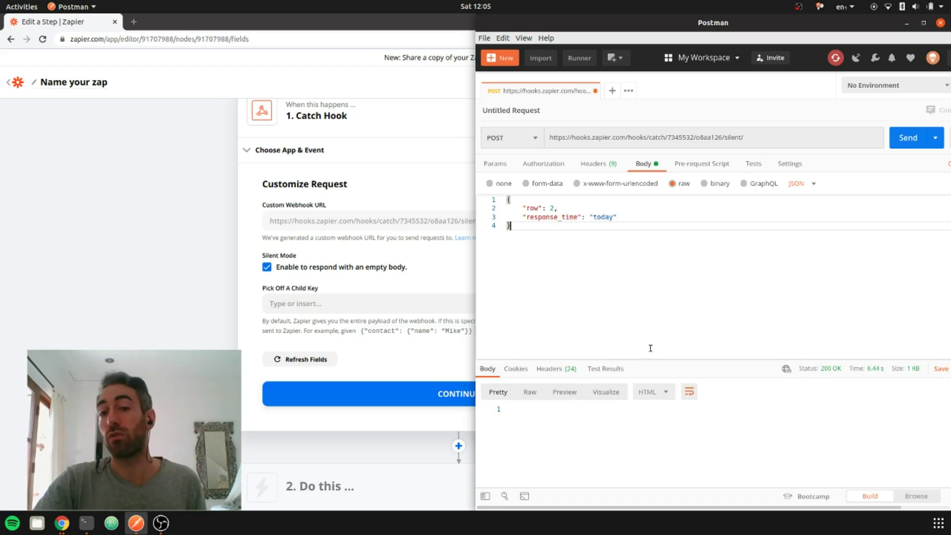
Back in Zapier, continue past Customize Request to the Test your trigger panel.
click(167, 332)
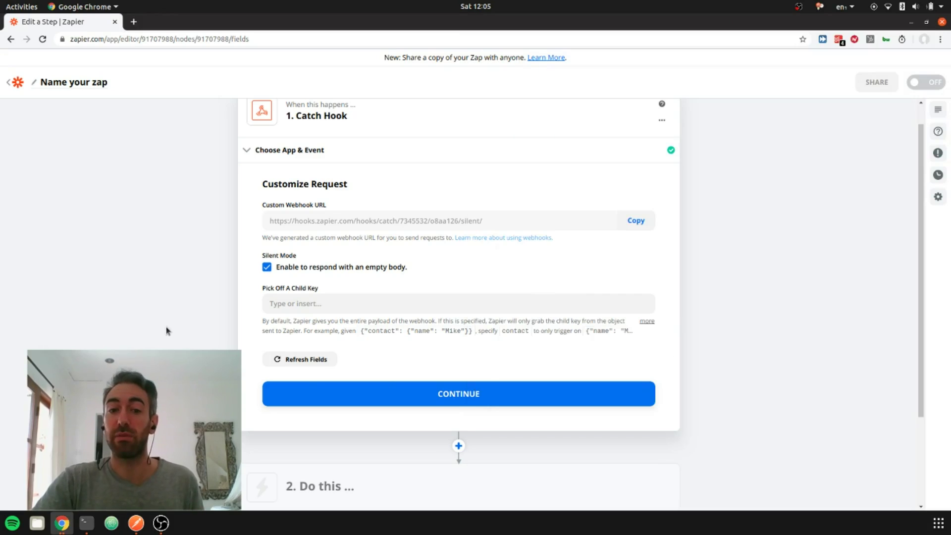
click(463, 406)
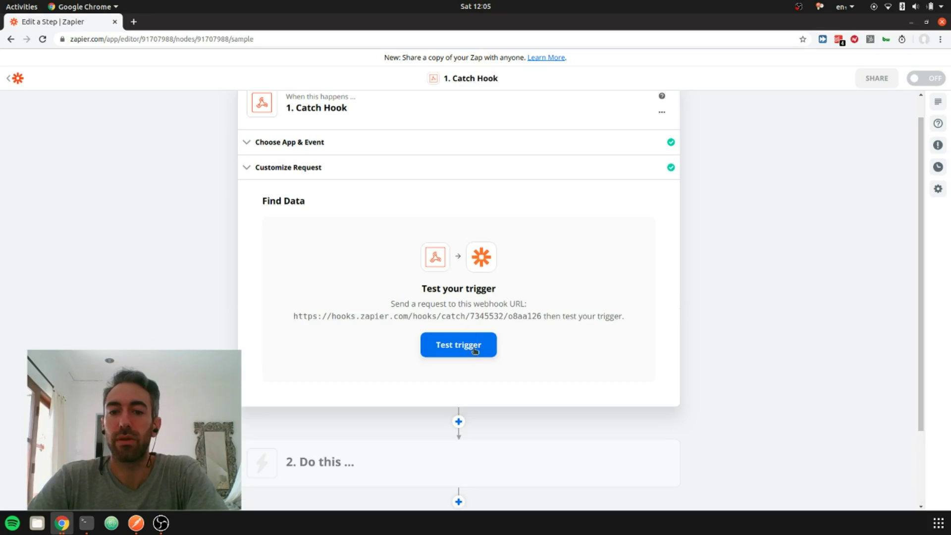
Resend the row 2 request to the non-silent webhook URL and run Zapier's trigger test.
drag(542, 316, 264, 315)
click(136, 523)
triple_click(657, 143)
key(ctrl+v)
key(ctrl+Return)
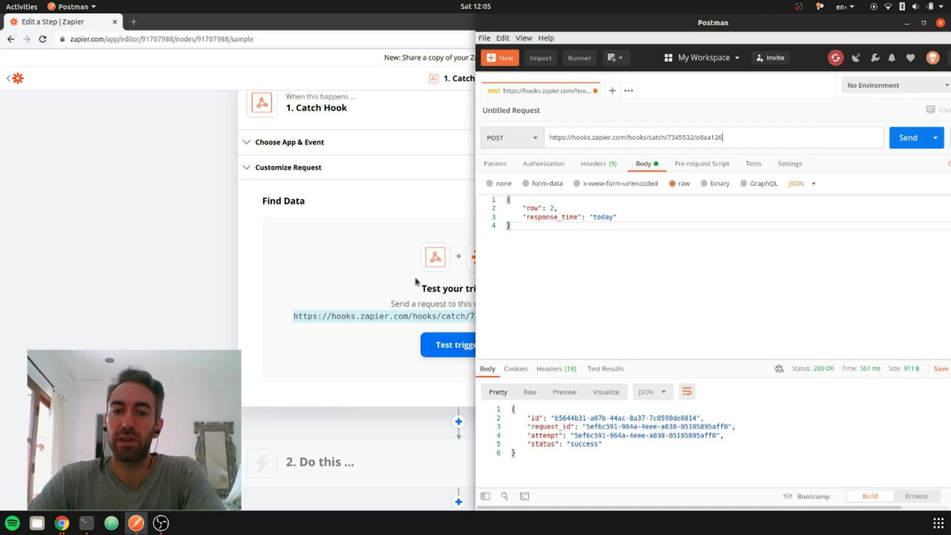
click(446, 345)
click(450, 346)
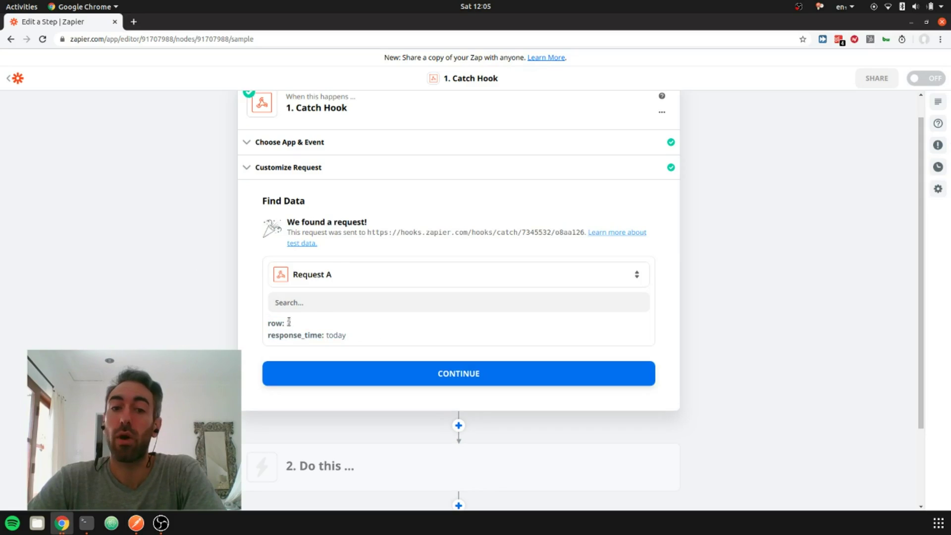
In Postman, change the row value to 5 and send the request again.
drag(280, 334, 328, 332)
click(385, 331)
click(136, 522)
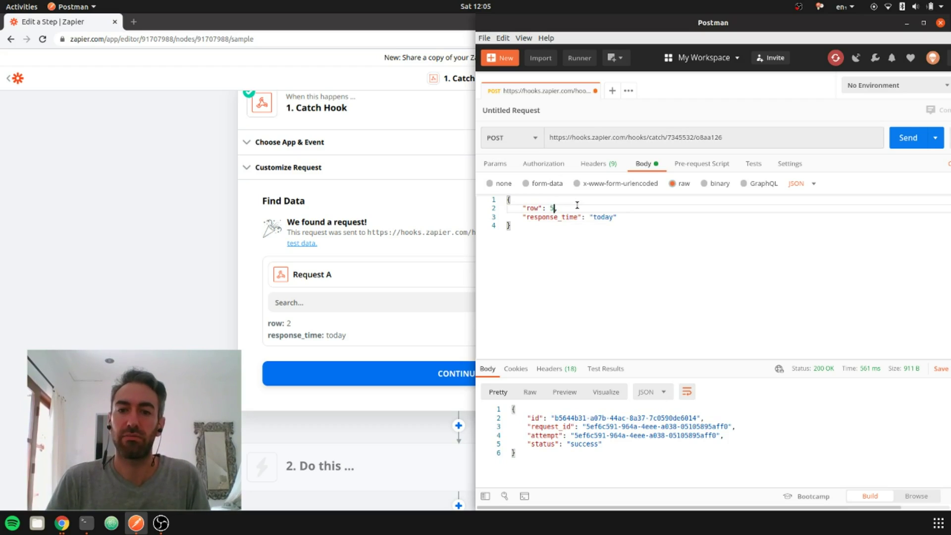
key(Delete)
text(5)
key(ctrl+Return)
Load the newer requests in Zapier and select Request B with row 5.
click(127, 253)
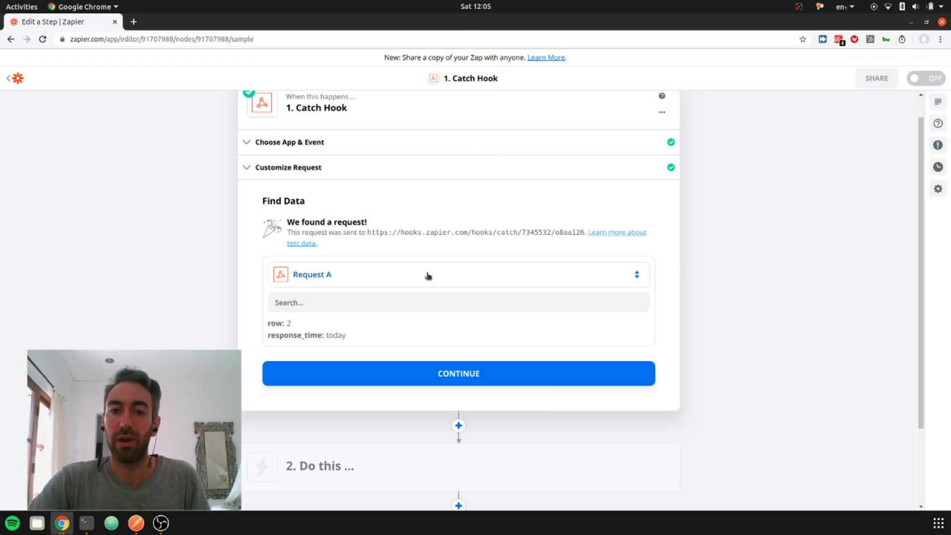
click(357, 279)
click(415, 367)
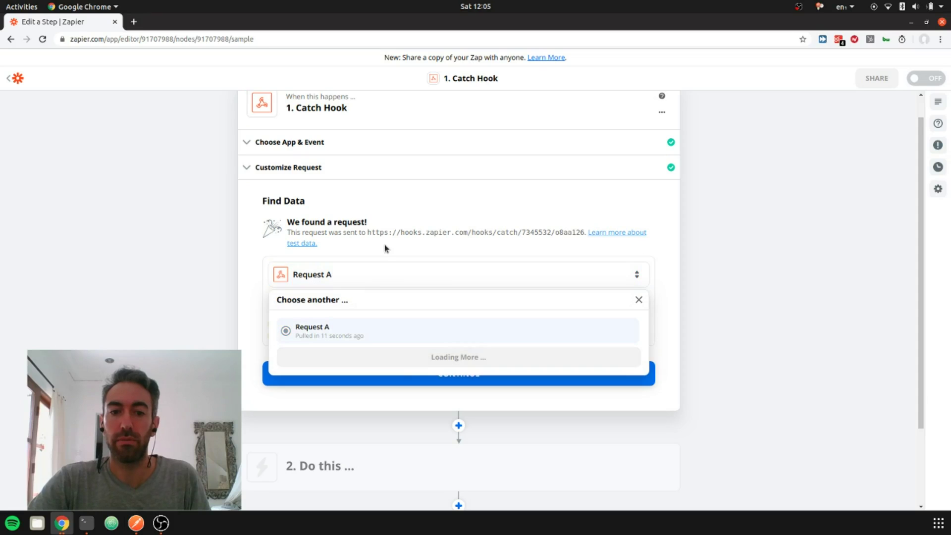
click(381, 346)
click(384, 271)
click(398, 359)
click(362, 283)
click(307, 328)
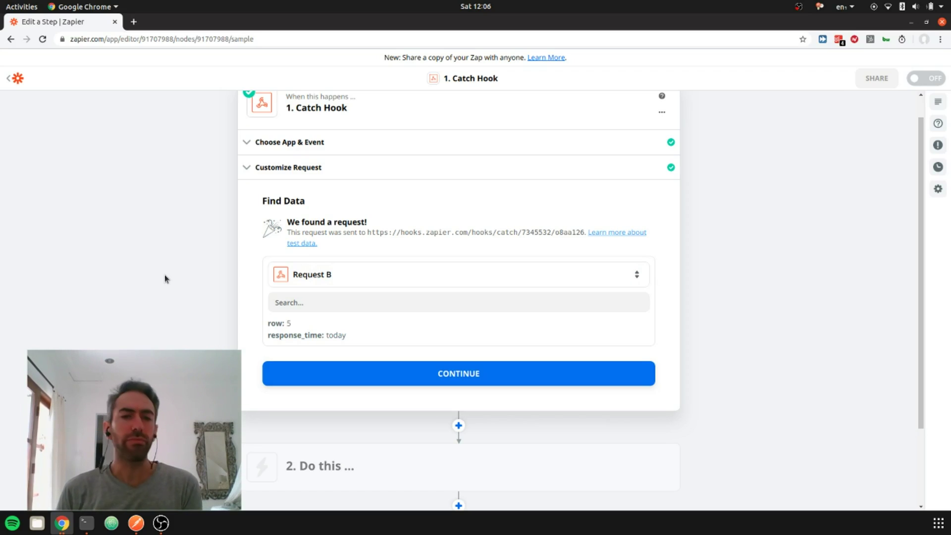
Accept the test data, then add Google Sheets with the Update Spreadsheet Row event.
scroll(436, 317, down, 4)
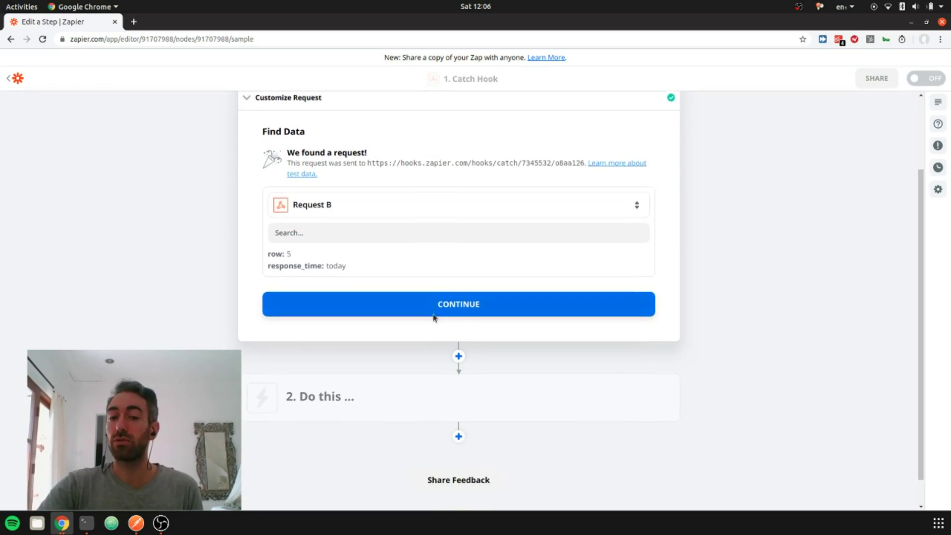
click(456, 273)
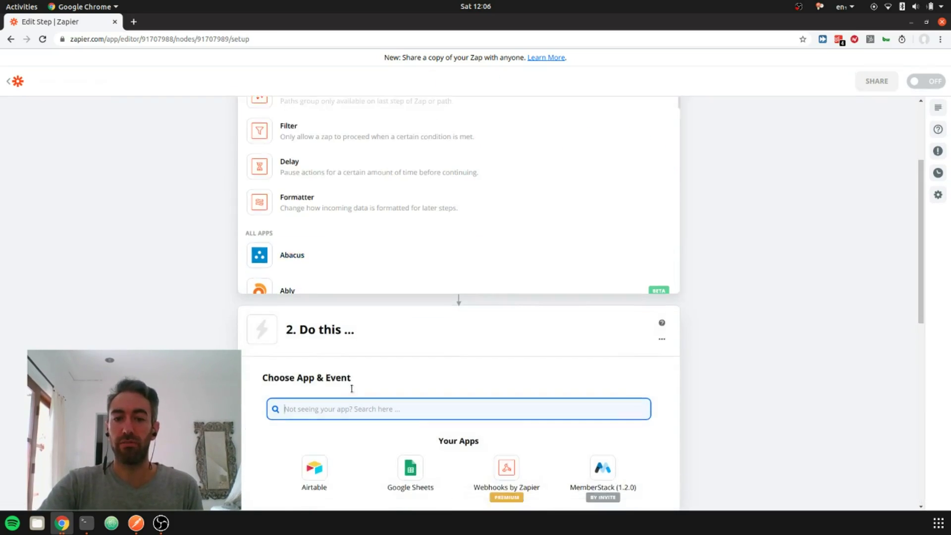
click(399, 377)
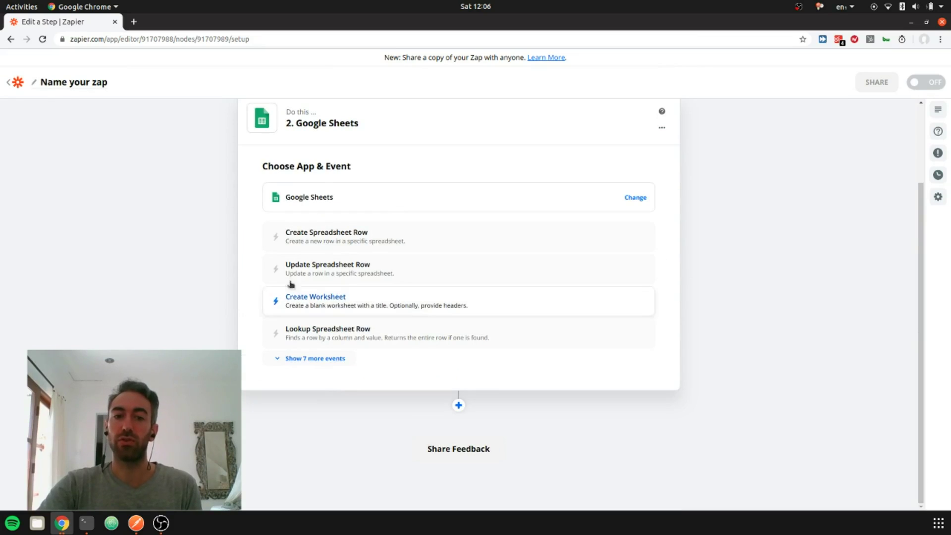
click(329, 275)
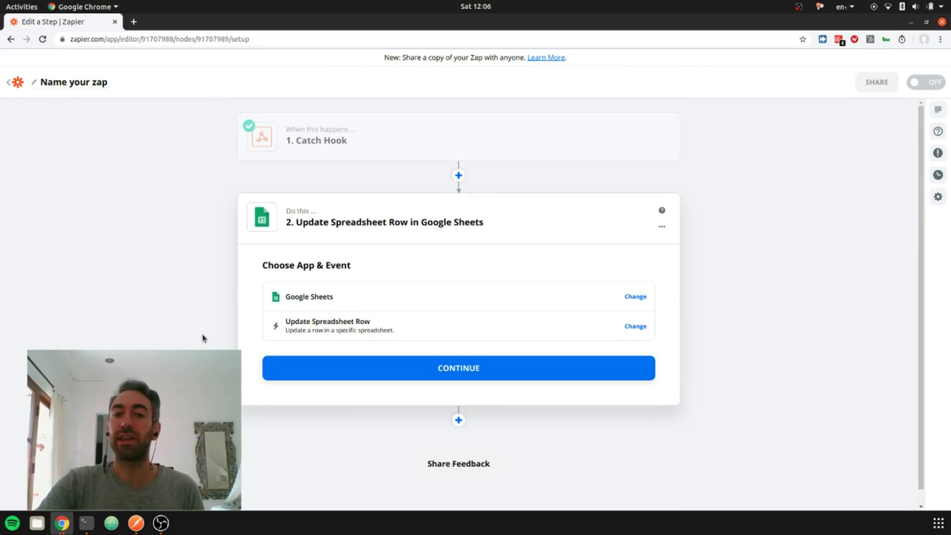